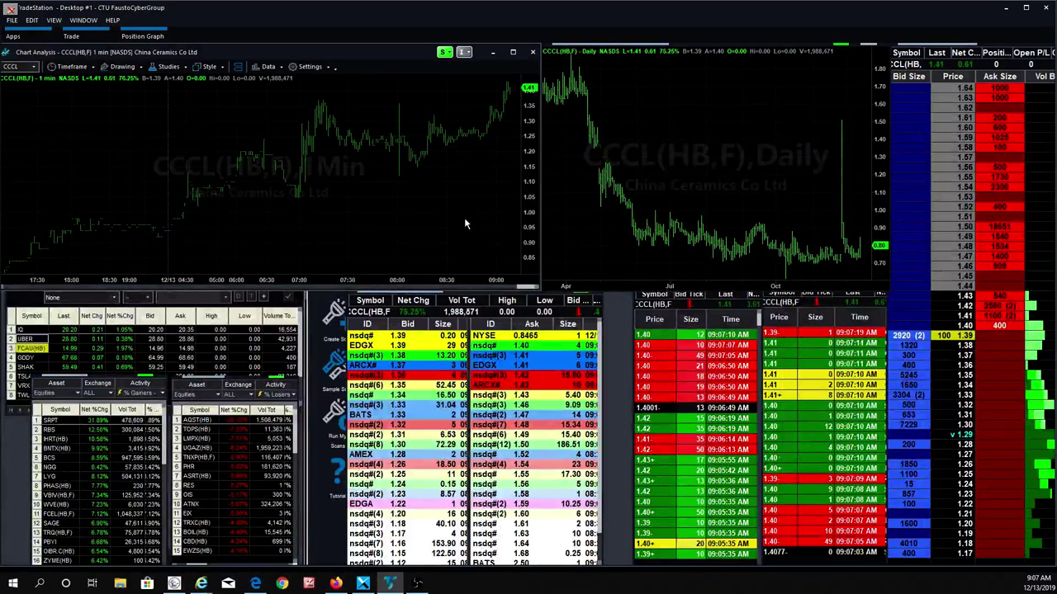
# - Load the symbol CIEN in the linked trading windows and set the intraday chart to a 4-minute timeframe
pyautogui.write('c')
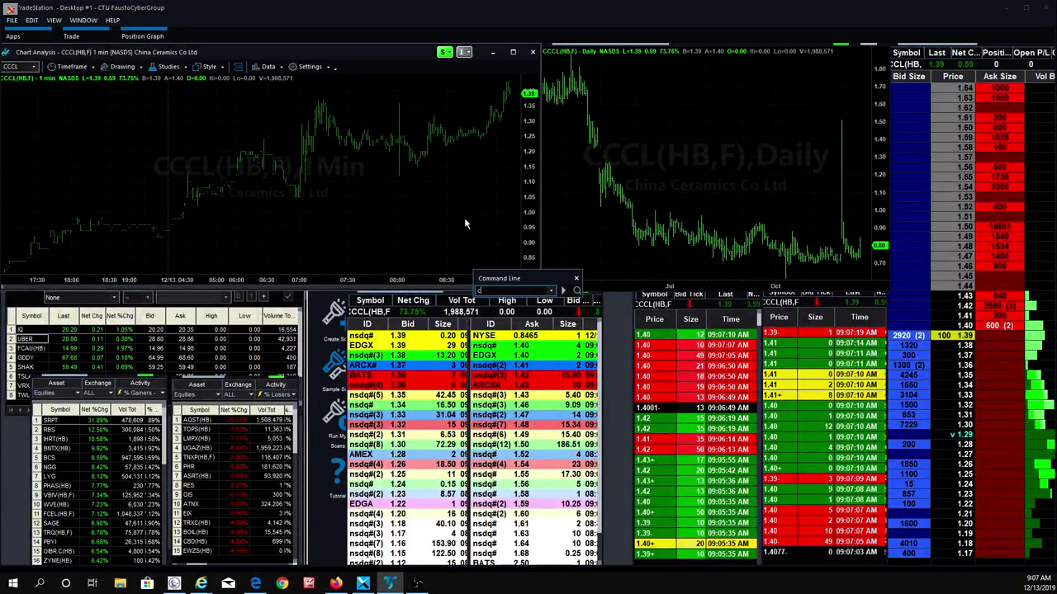
pyautogui.write('ien')
pyautogui.press('Return')
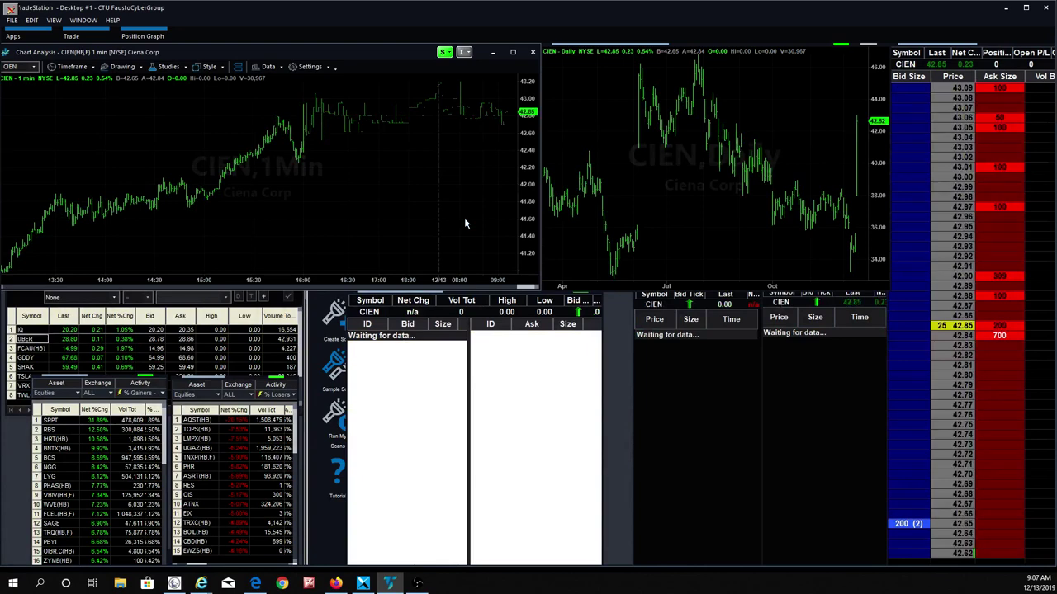
pyautogui.click(72, 66)
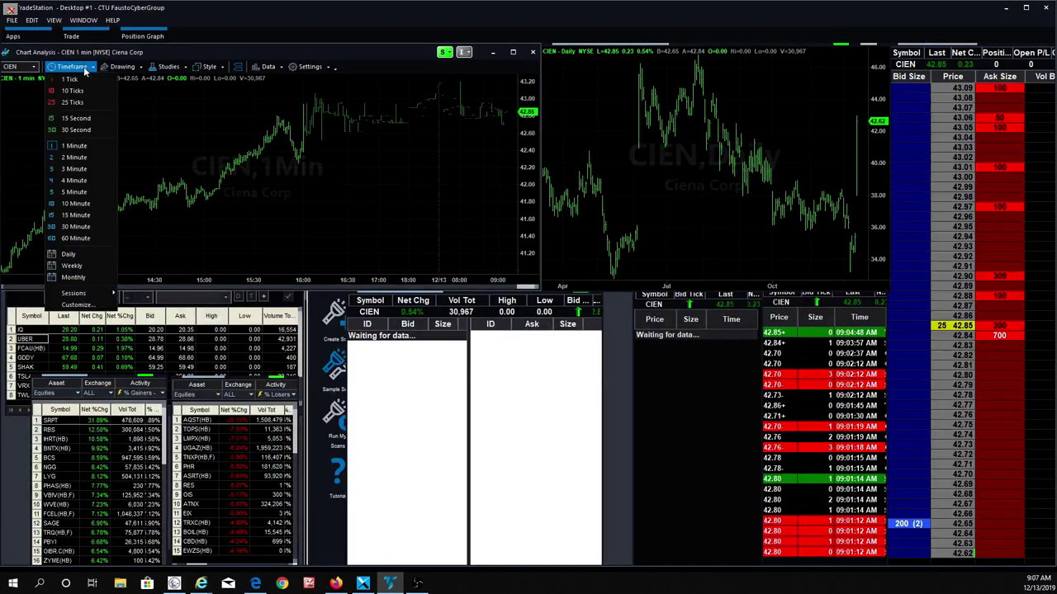
pyautogui.click(76, 188)
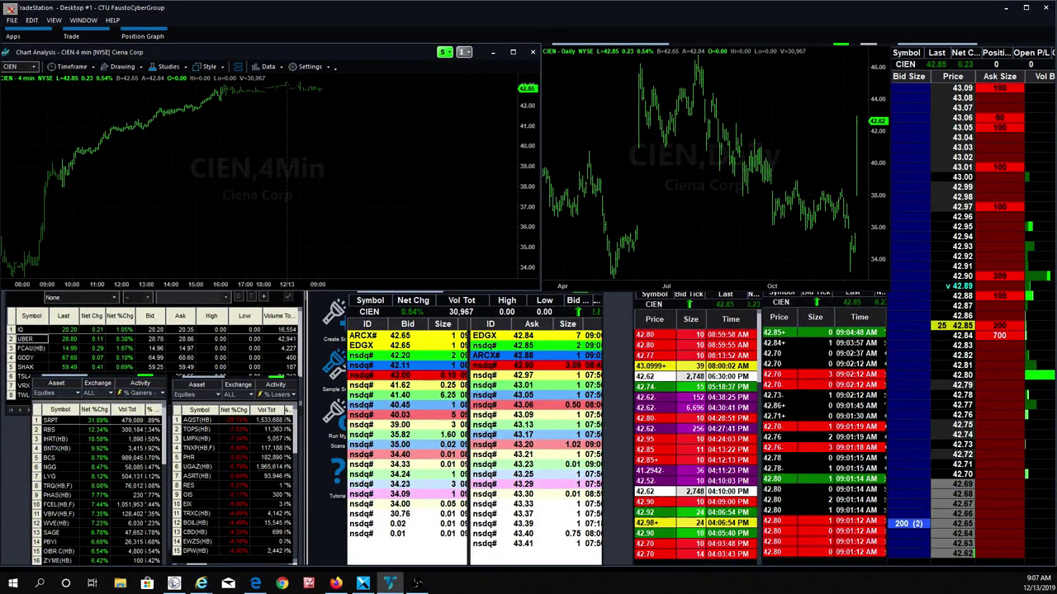
# - Load the symbol CSQ in the linked charts and quote windows
pyautogui.click(200, 583)
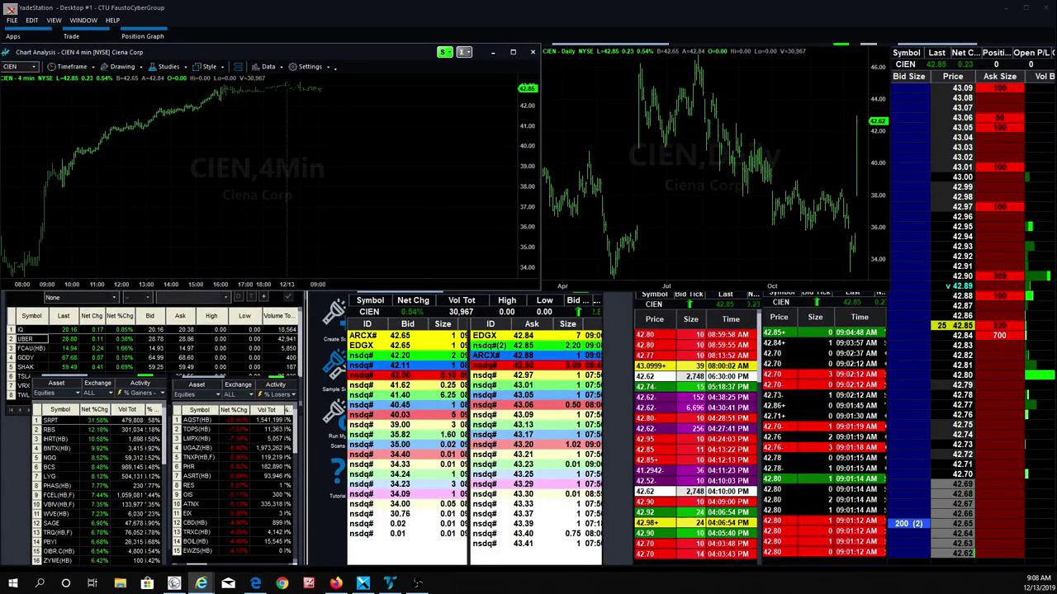
pyautogui.click(383, 176)
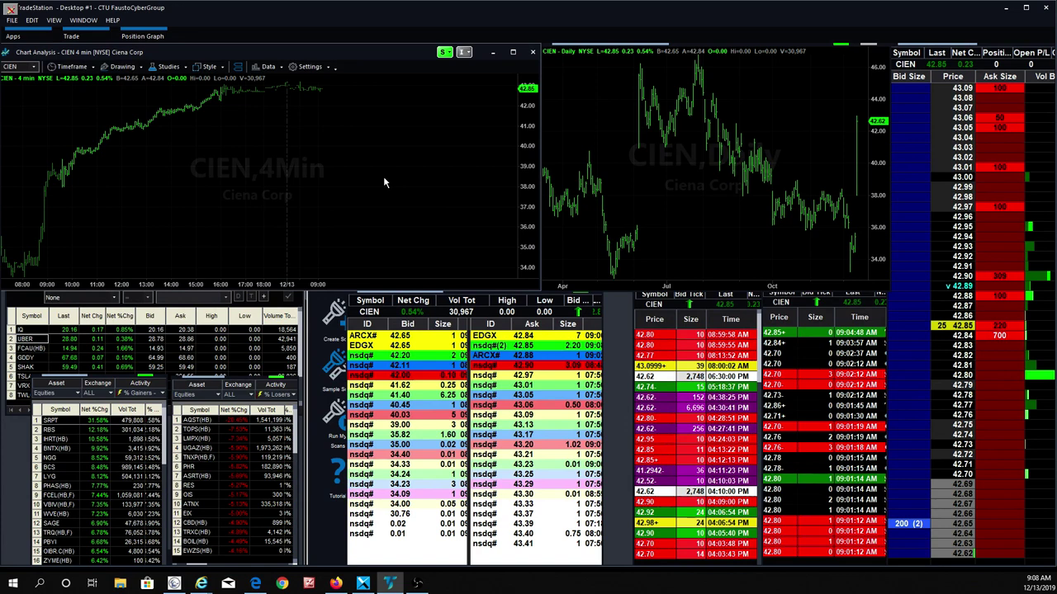
pyautogui.write('ci')
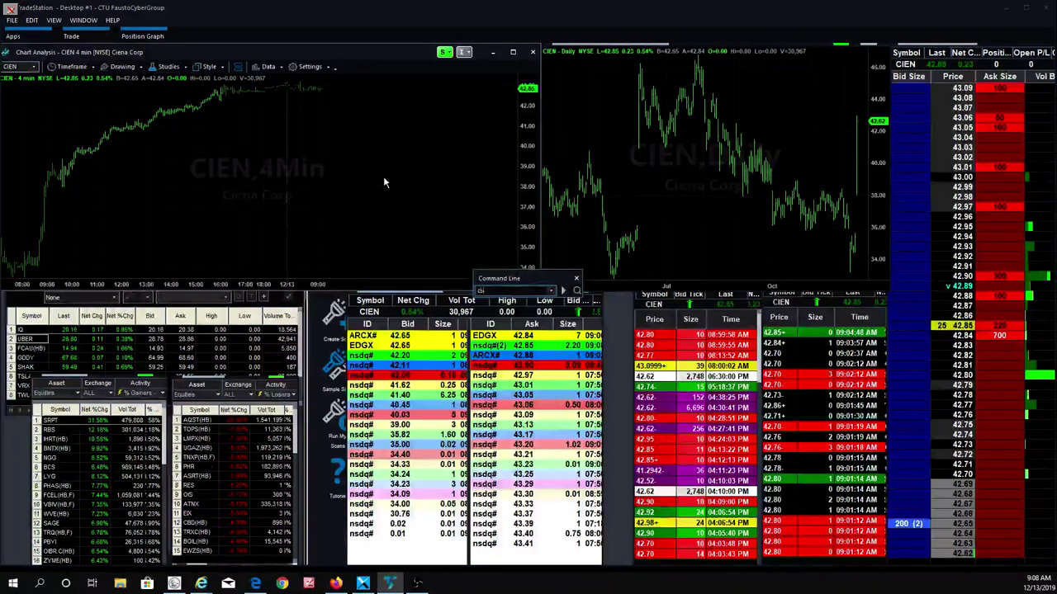
pyautogui.press('Return')
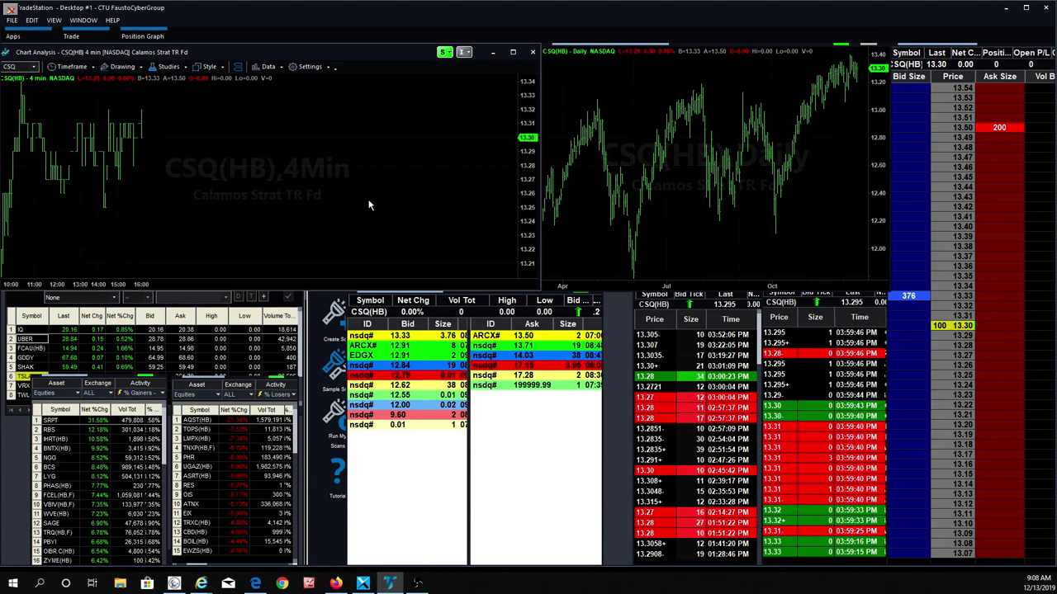
# - Change the daily CSQ chart to a weekly timeframe
pyautogui.click(618, 95)
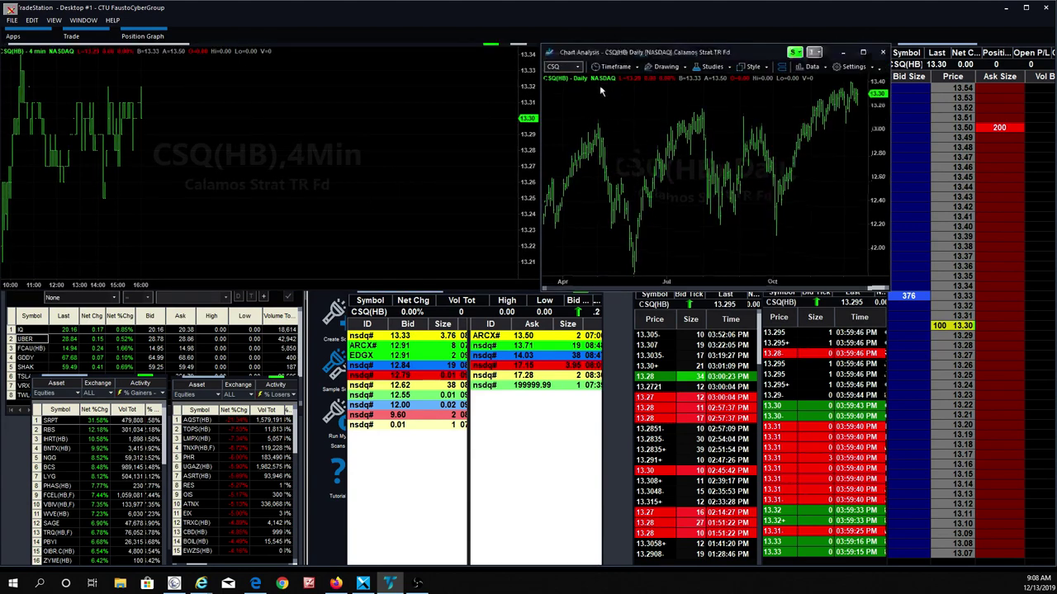
pyautogui.click(616, 66)
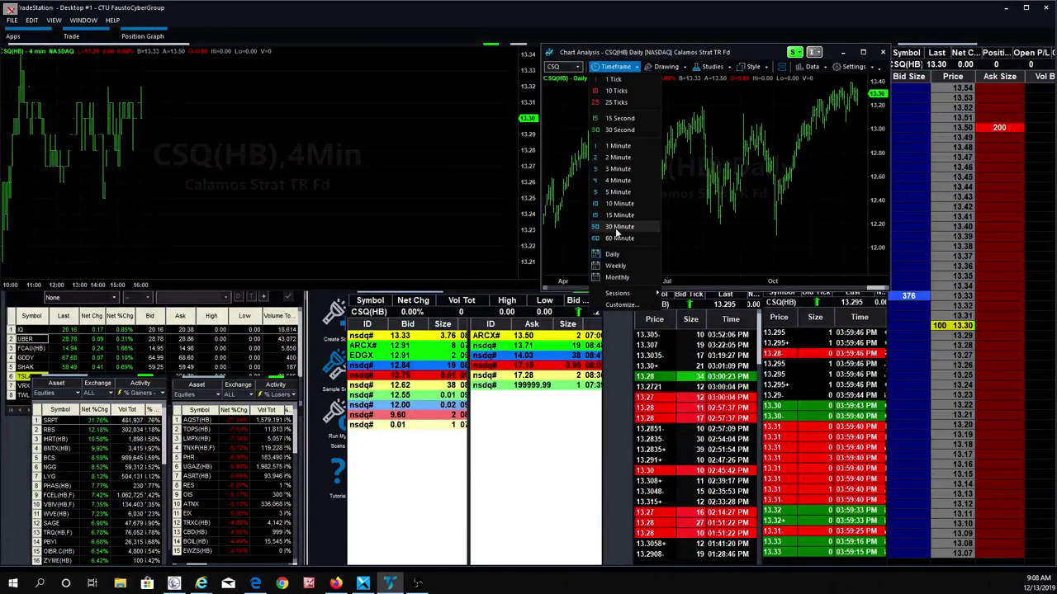
pyautogui.click(617, 266)
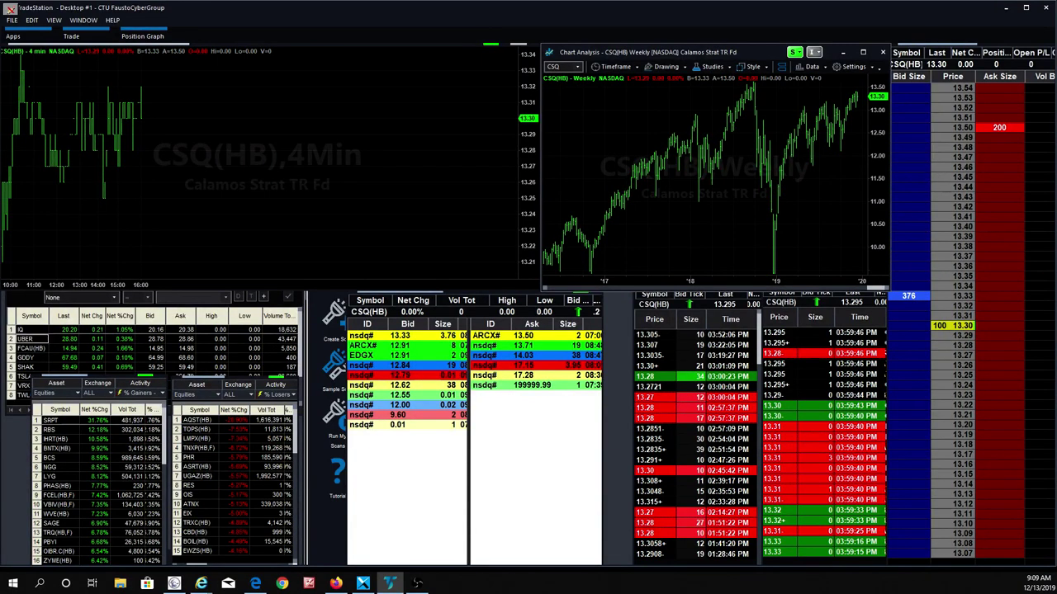
# - Load Lumber Liquidators (LL) in the 4-minute and weekly charts and the linked quote windows
pyautogui.moveTo(737, 267)
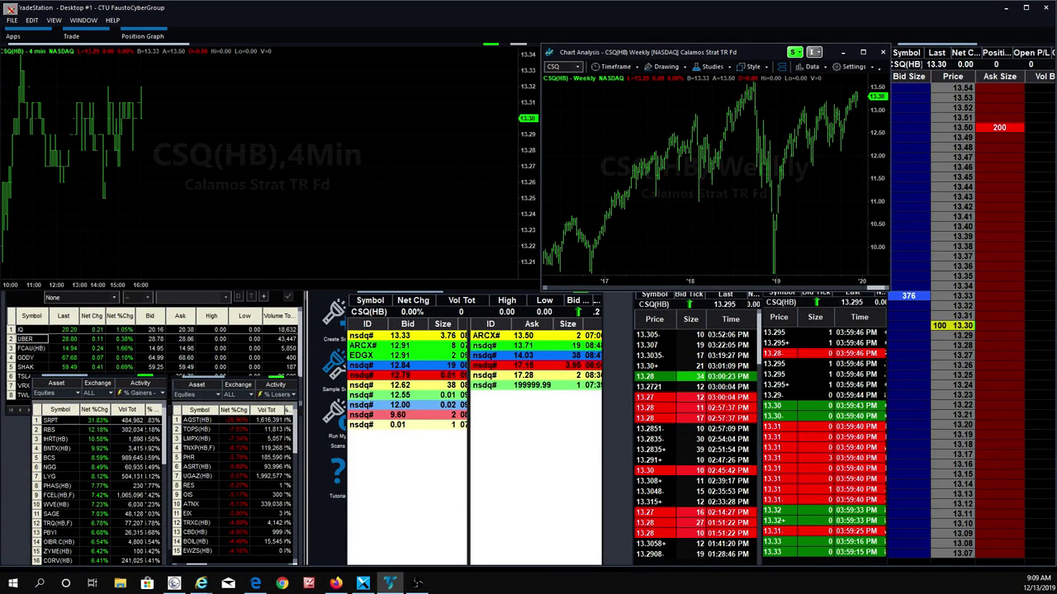
pyautogui.hotkey('alt', 'Tab')
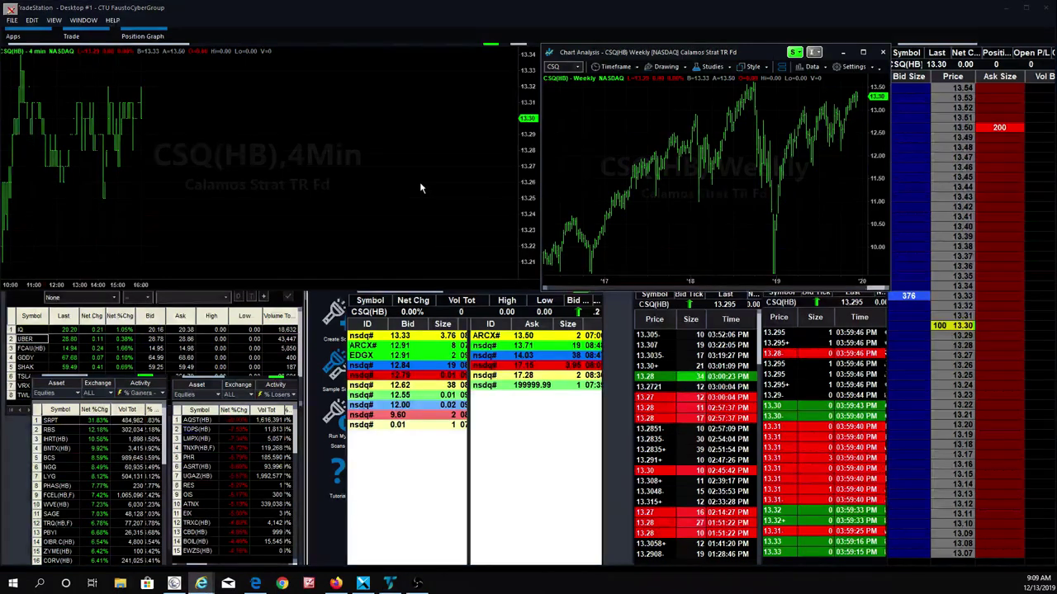
pyautogui.click(333, 163)
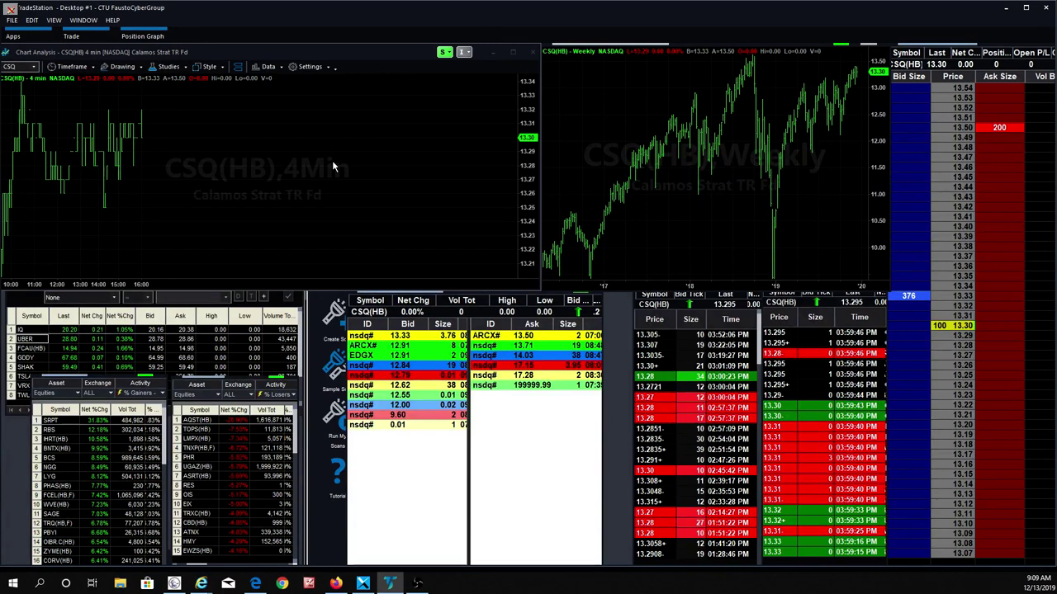
pyautogui.write('IL')
pyautogui.press('Return')
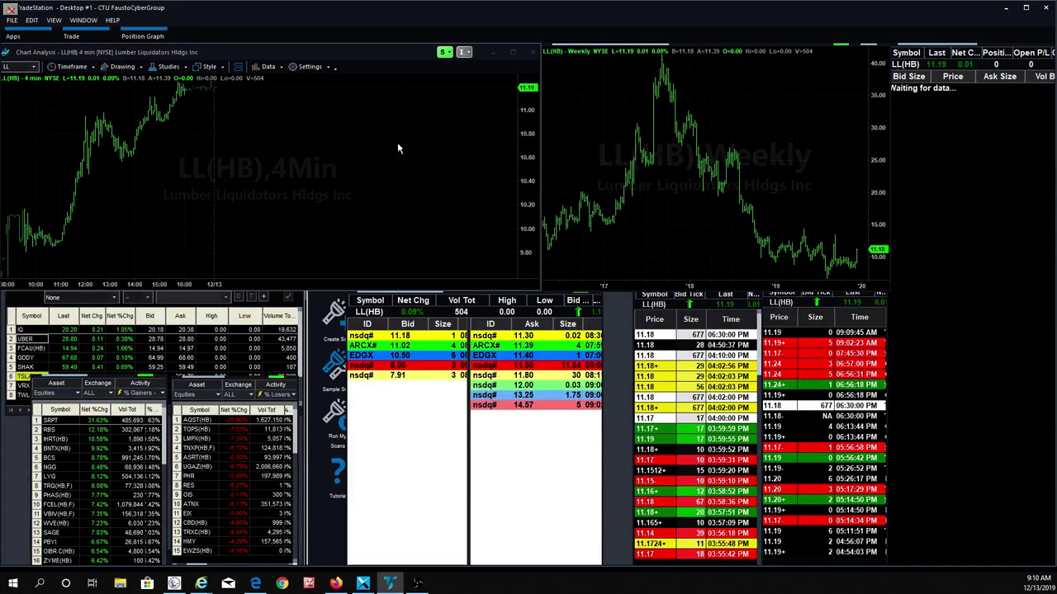
# - View the charts and order book for PCG, followed by those for AMRX
pyautogui.write('pcg')
pyautogui.press('Return')
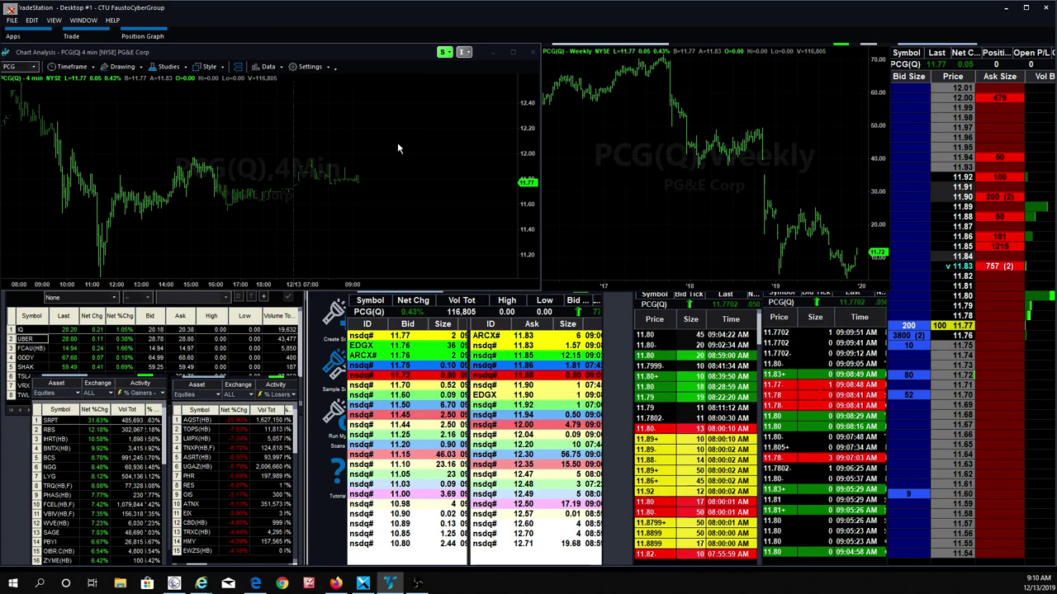
pyautogui.write('AMRX')
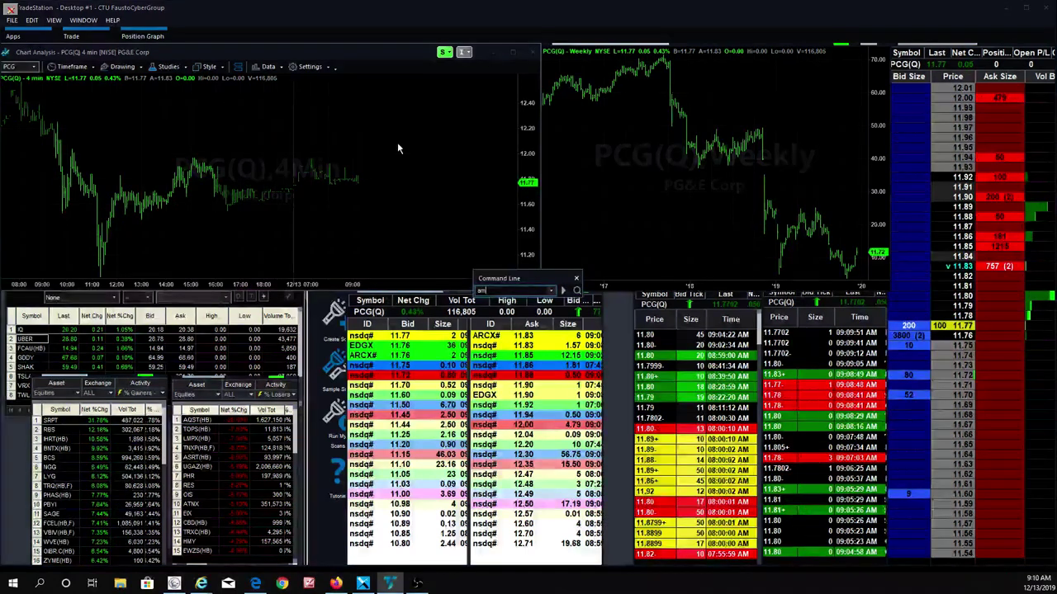
pyautogui.press('Return')
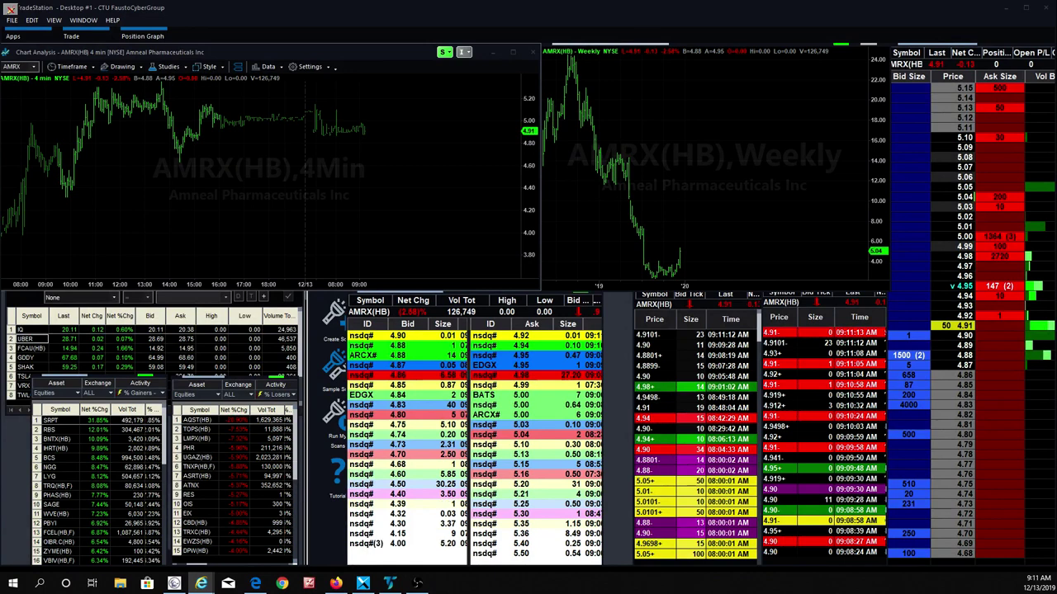
# - Load China Ceramics (CCCL) in the linked charts and quote windows
pyautogui.click(402, 168)
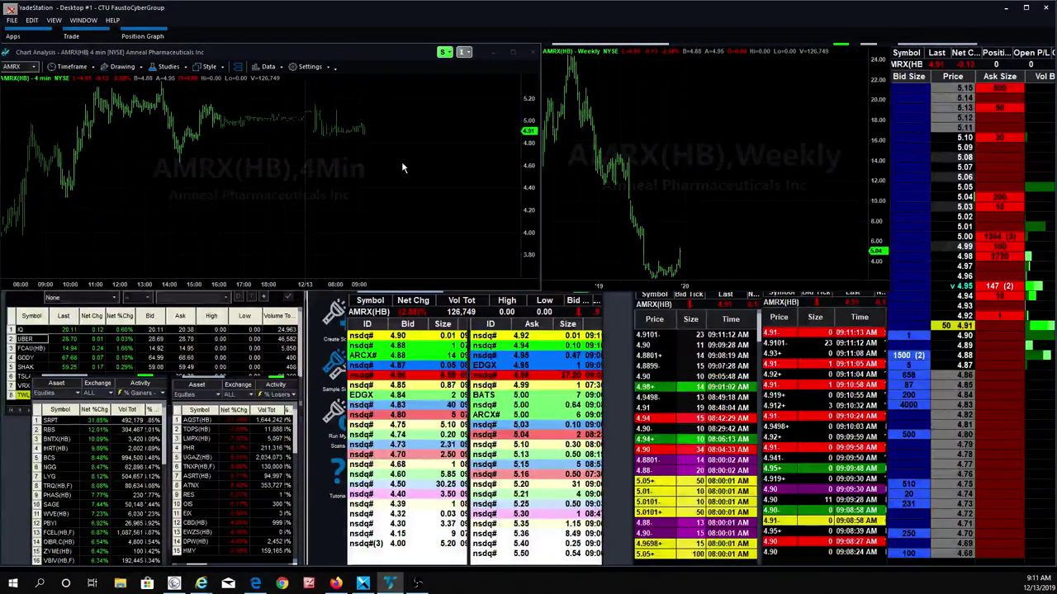
pyautogui.write('ccc')
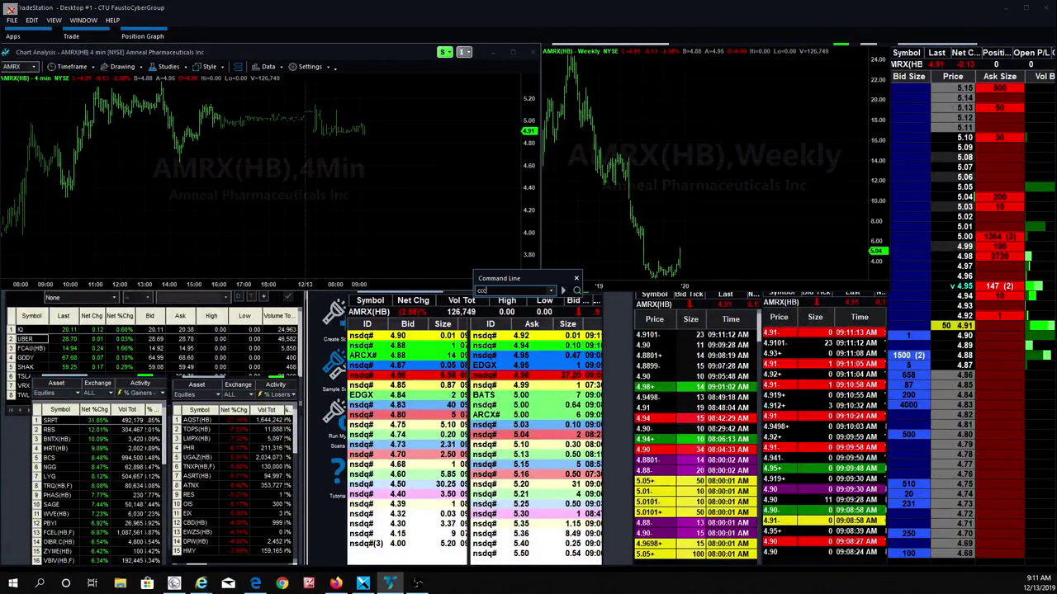
pyautogui.write('l')
pyautogui.press('Return')
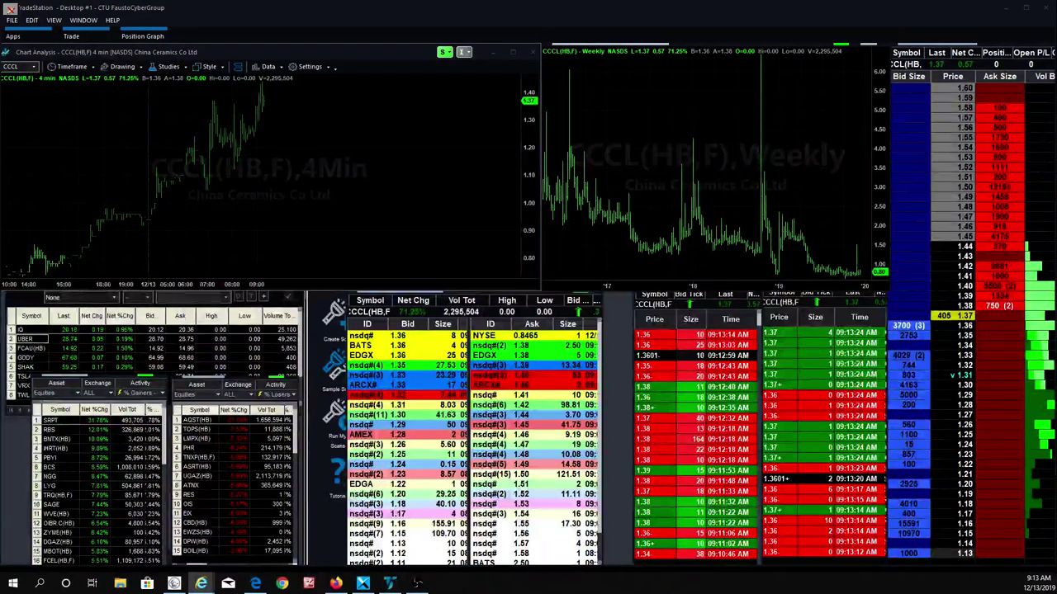
# - Load Sage Therapeutics (SAGE) in the linked charts and quote windows
pyautogui.click(474, 175)
pyautogui.write('SAGE')
pyautogui.press('Return')
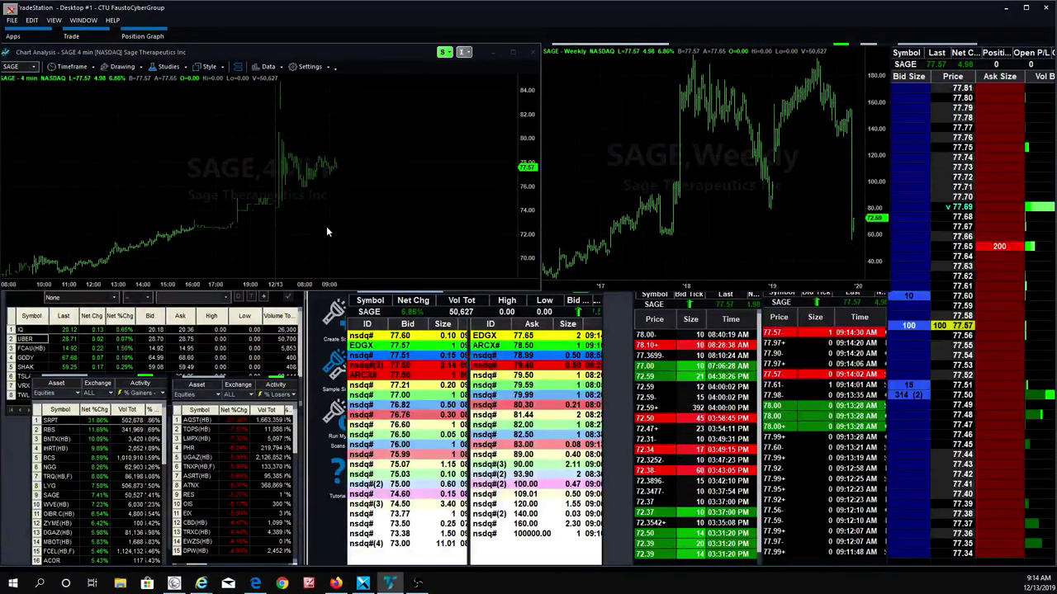
# - Bring up LL in the linked windows again, followed by CCCL, to review their charts
pyautogui.write('LL')
pyautogui.press('Return')
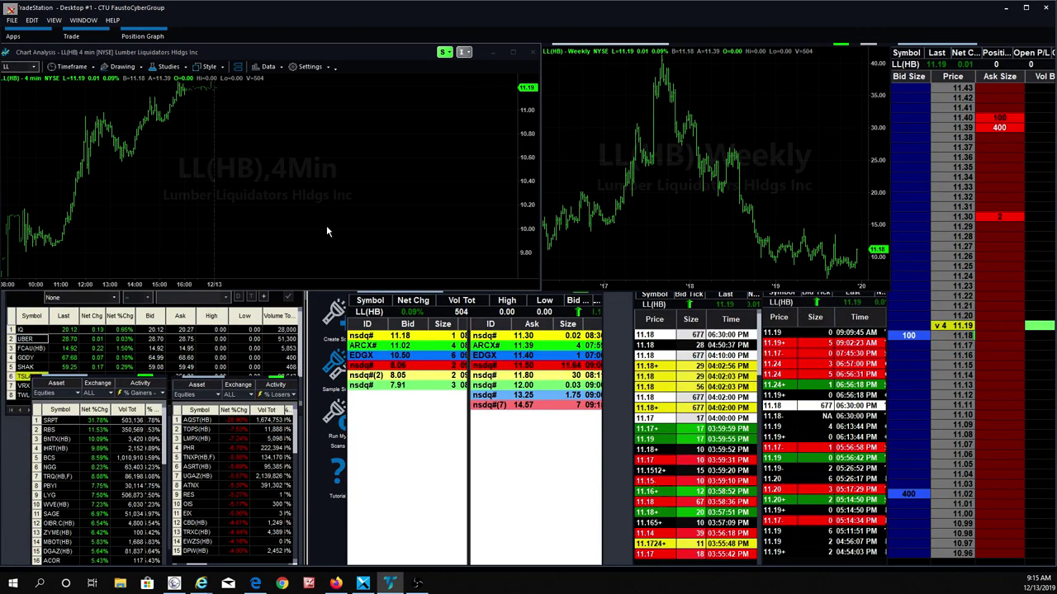
pyautogui.write('CCCL')
pyautogui.press('Return')
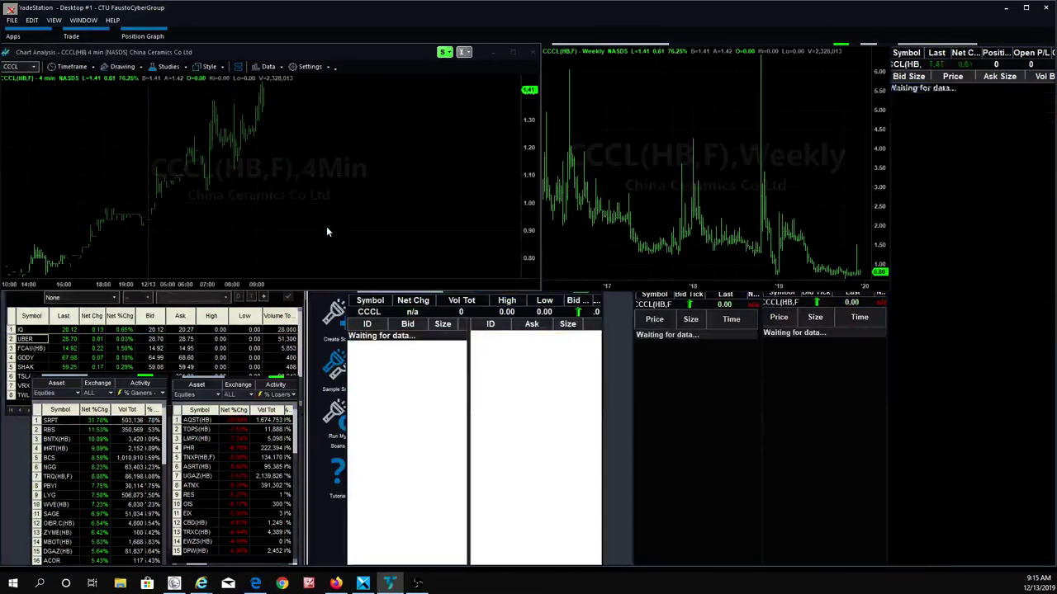